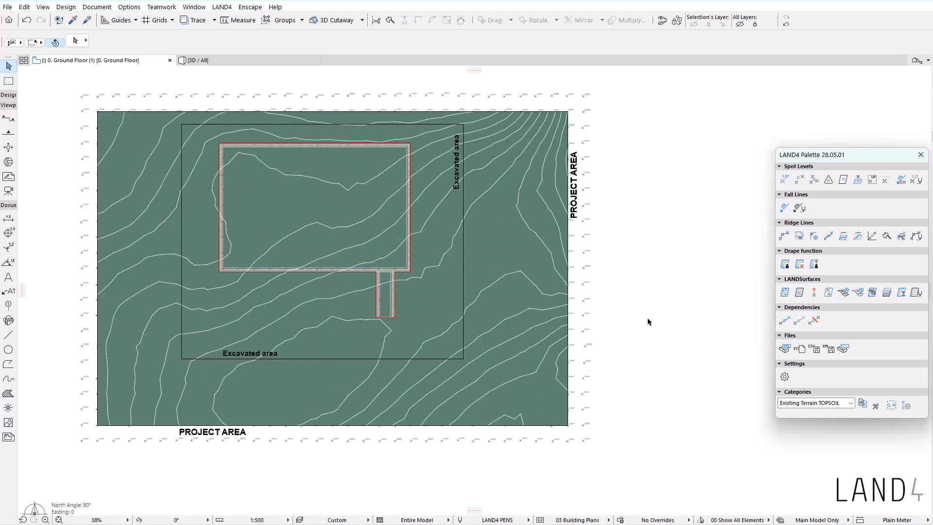
# - Measure outward from the excavated area's north-east corner on the ground floor plan
pyautogui.click(392, 359)
pyautogui.click(785, 367)
pyautogui.click(627, 347)
pyautogui.press('m')
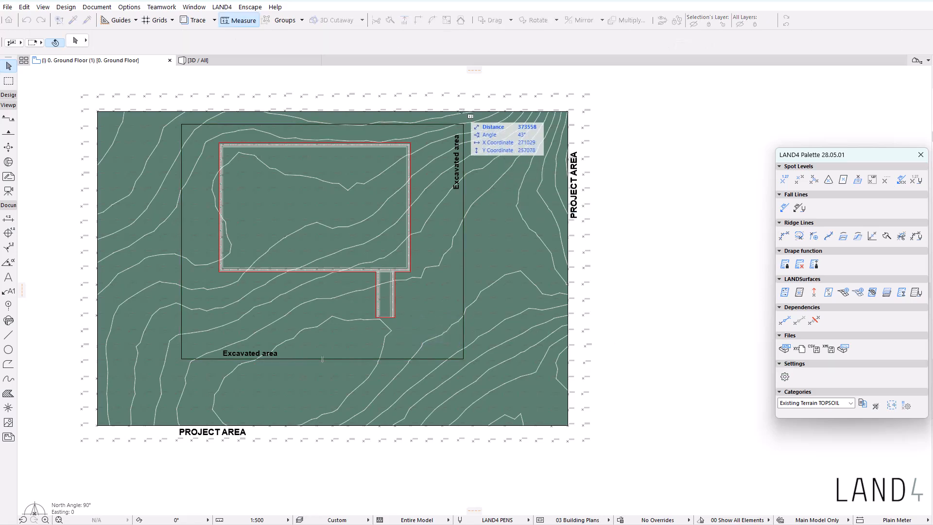
pyautogui.click(463, 124)
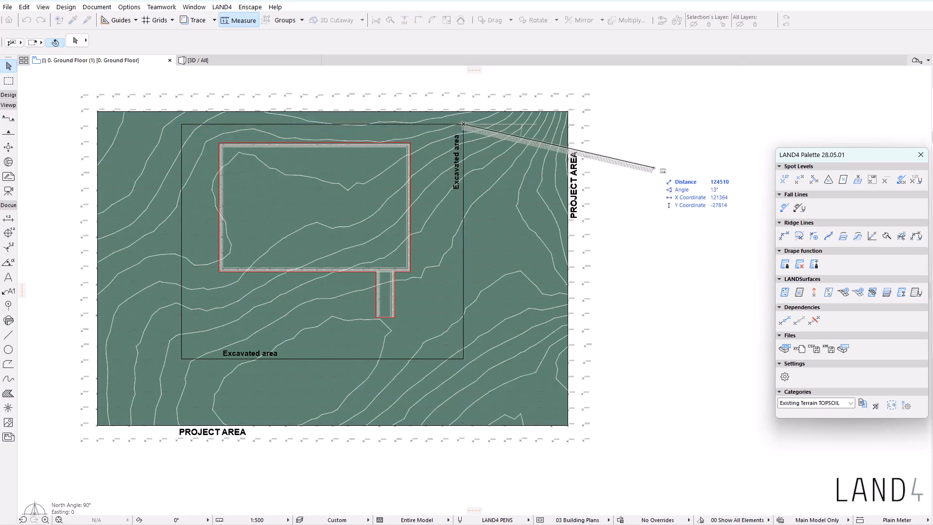
pyautogui.press('Escape')
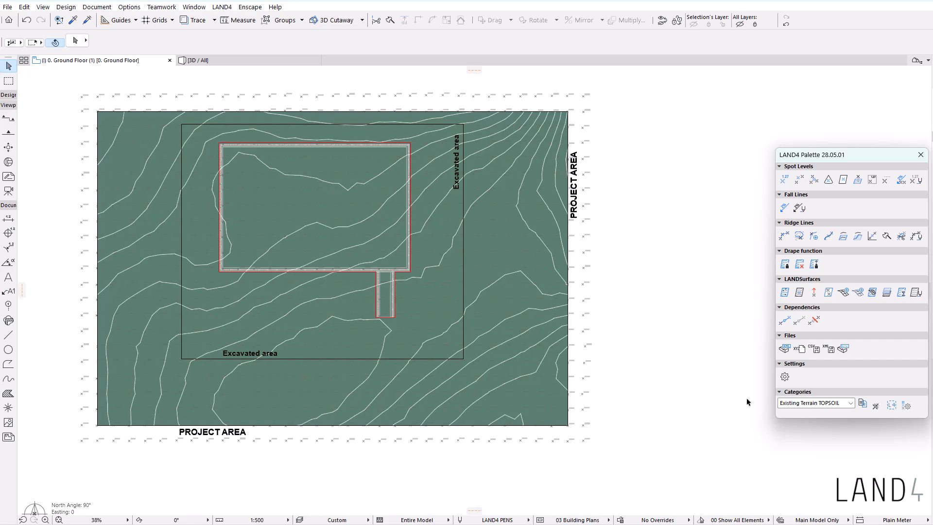
# - Select the spot levels in and around the excavated area by starting a LANDSurface from its outline, without creating the surface
pyautogui.click(784, 292)
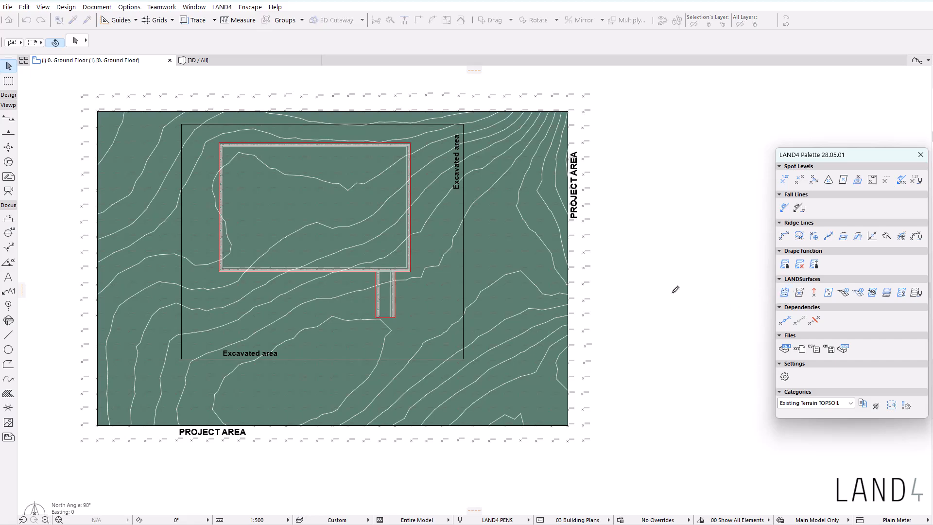
pyautogui.click(406, 350)
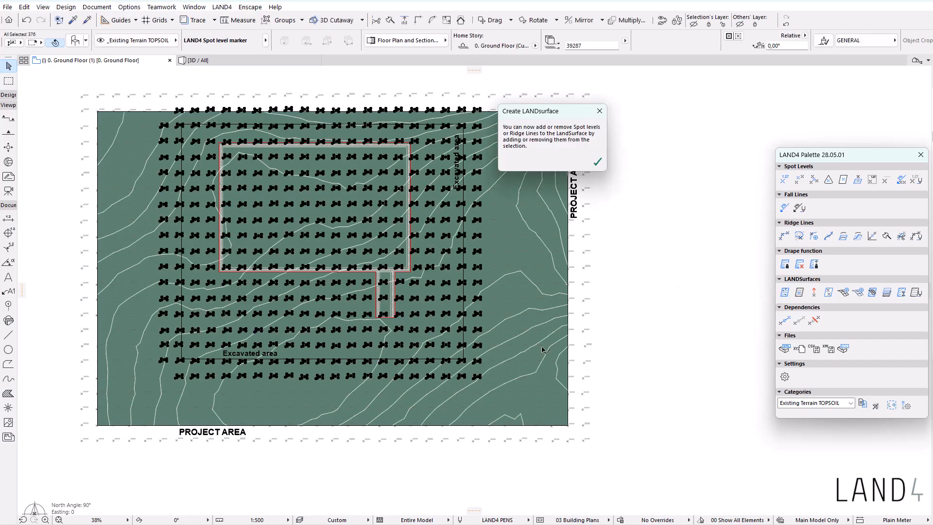
pyautogui.click(599, 113)
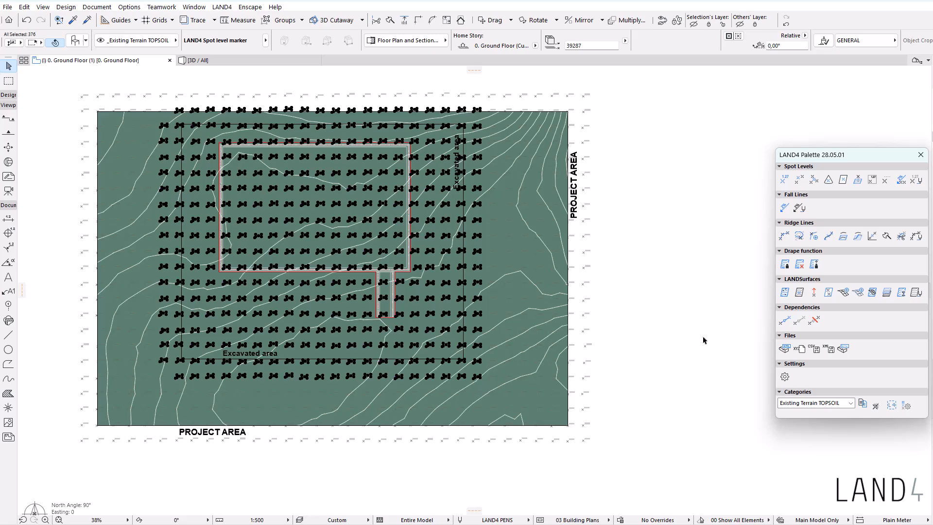
# - Copy the selected topsoil spot levels to the Existing Terrain SUBSOIL category and clear the selection
pyautogui.click(862, 403)
pyautogui.click(642, 258)
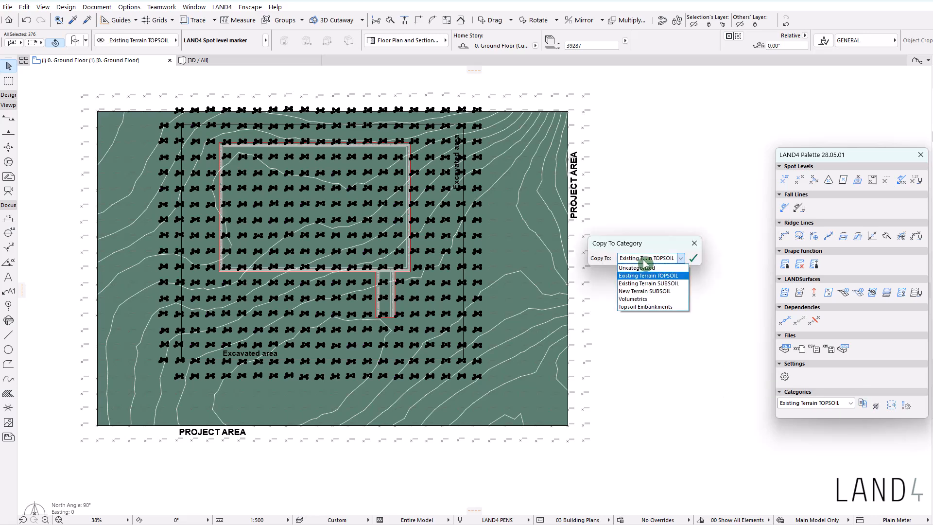
pyautogui.click(679, 284)
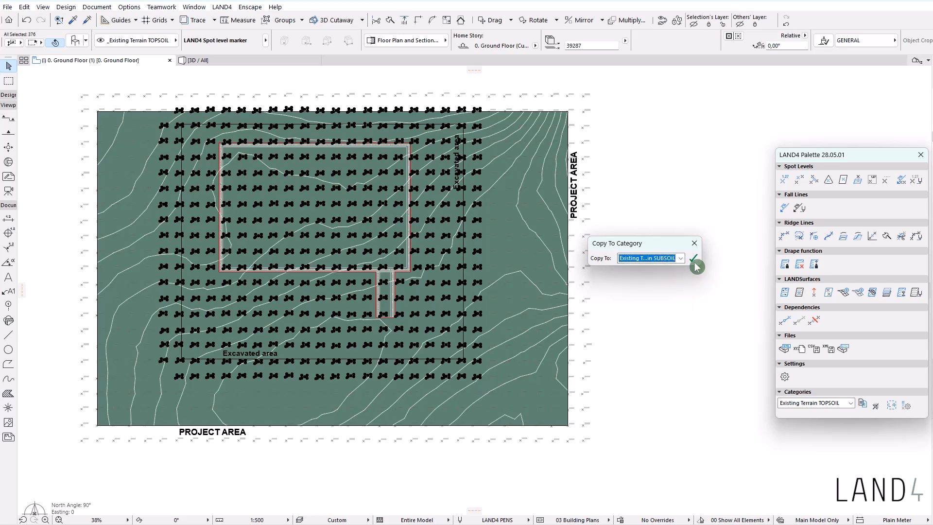
pyautogui.click(693, 258)
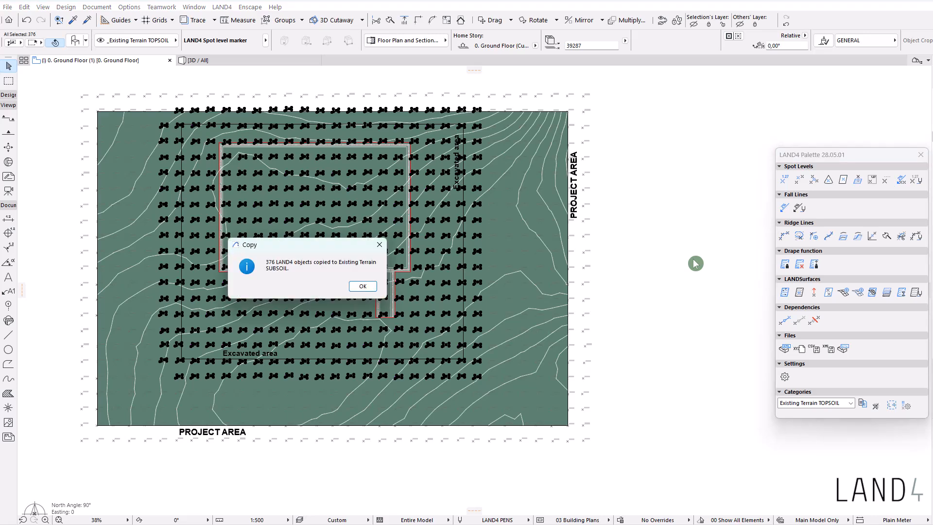
pyautogui.click(374, 286)
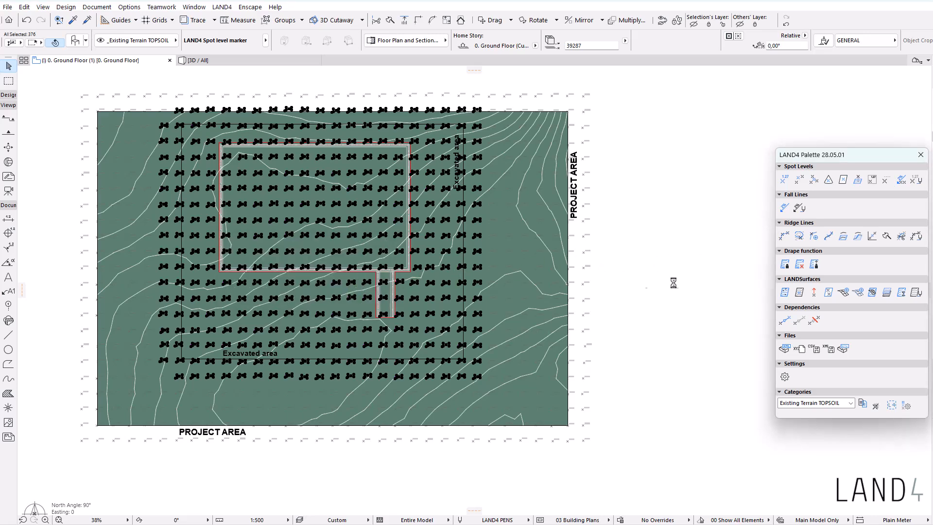
pyautogui.click(698, 285)
# - Move the label of the 40,08 spot level near the excavated area's south-east corner up and left, off the duplicate beneath it
pyautogui.scroll(3, 506, 370)
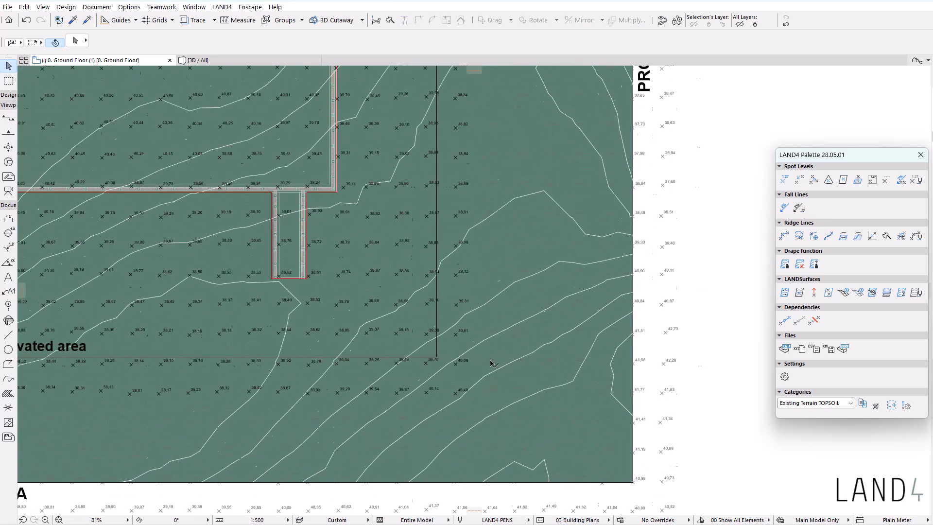
pyautogui.scroll(9, 490, 363)
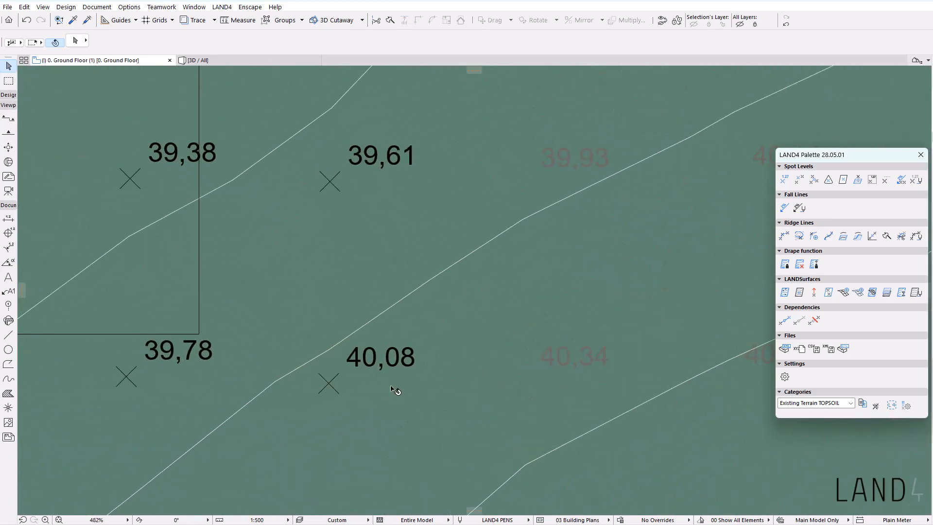
pyautogui.click(383, 359)
pyautogui.moveTo(340, 376); pyautogui.dragTo(260, 322)
pyautogui.click(386, 358)
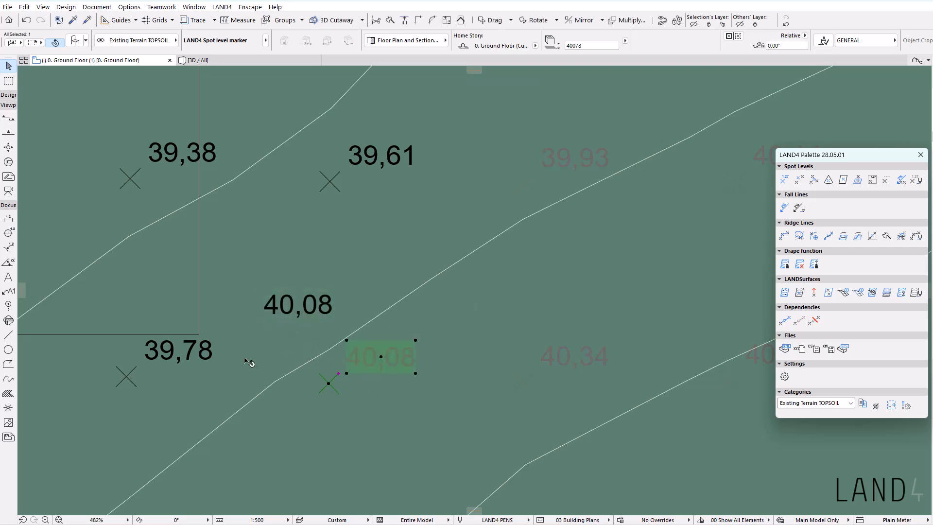
pyautogui.press('Escape')
# - Select all spot levels belonging to the Existing Terrain SUBSOIL category
pyautogui.scroll(-6, 555, 399)
pyautogui.scroll(-9, 687, 406)
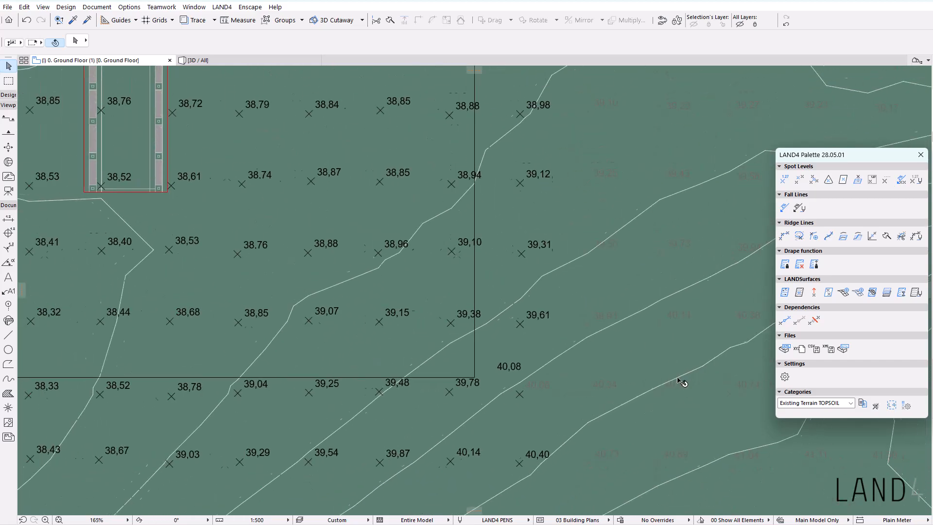
pyautogui.scroll(-2, 587, 399)
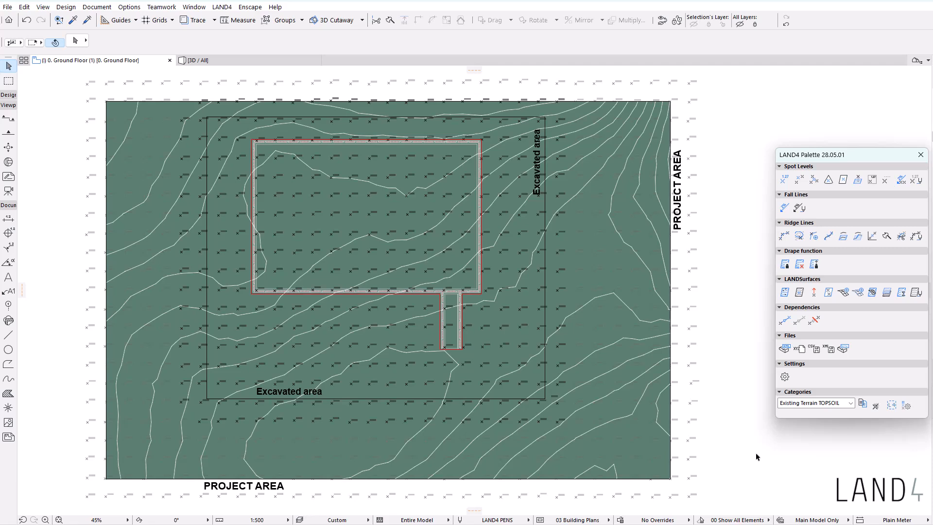
pyautogui.click(891, 405)
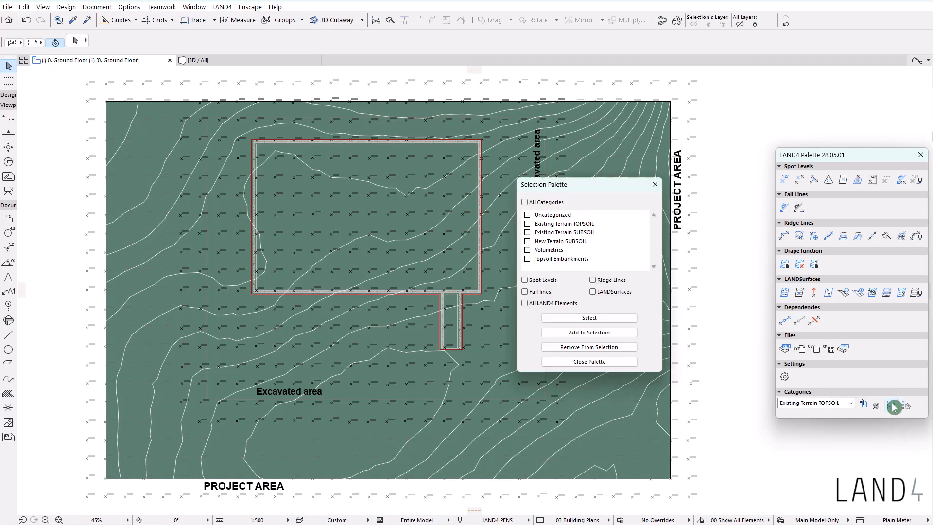
pyautogui.click(531, 233)
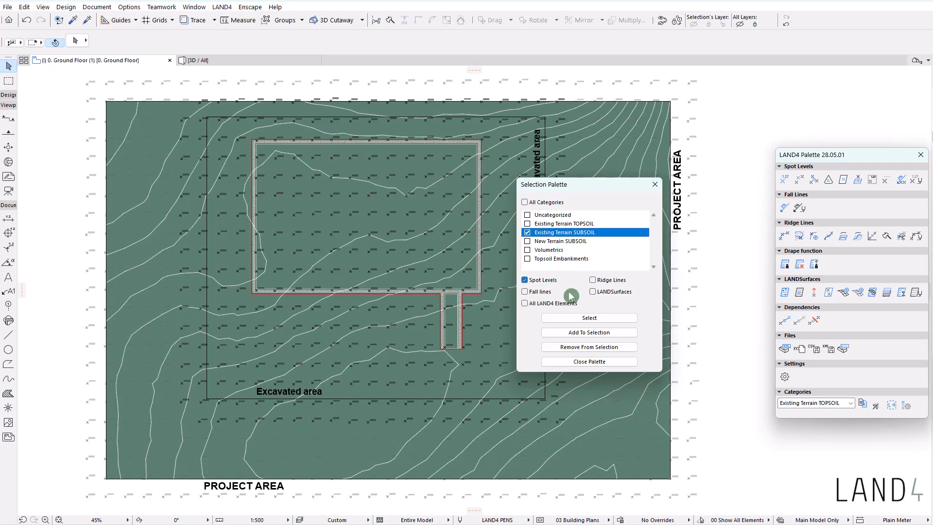
pyautogui.click(554, 317)
pyautogui.click(601, 362)
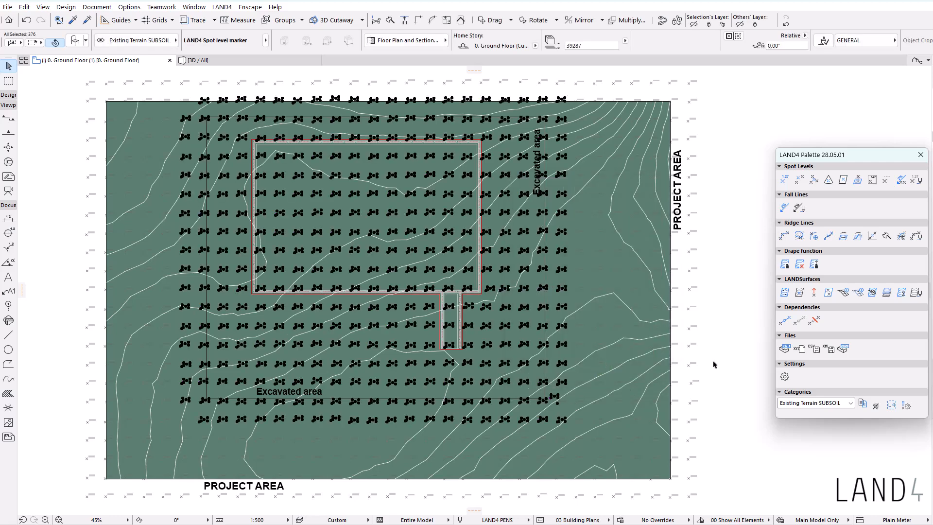
# - Elevate the selected subsoil spot levels by -300 and clear the selection
pyautogui.scroll(7, 634, 355)
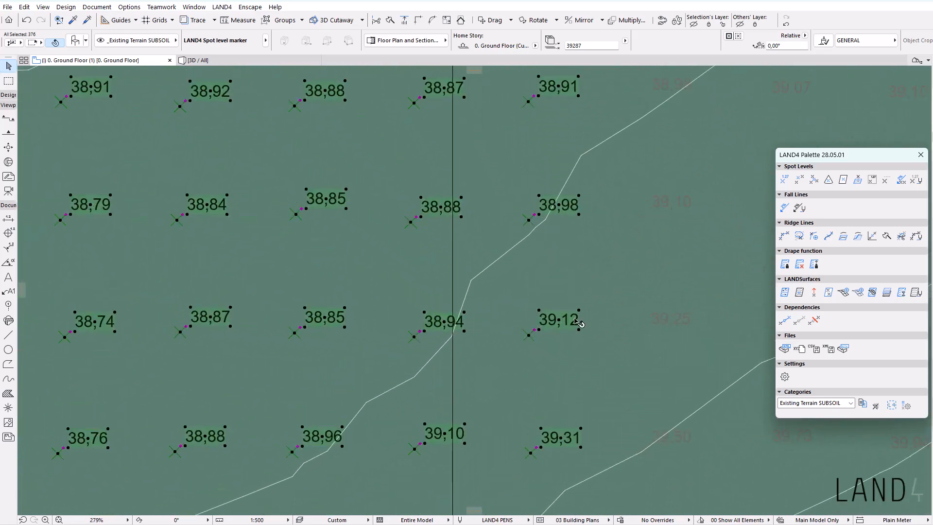
pyautogui.rightClick(575, 318)
pyautogui.moveTo(635, 438)
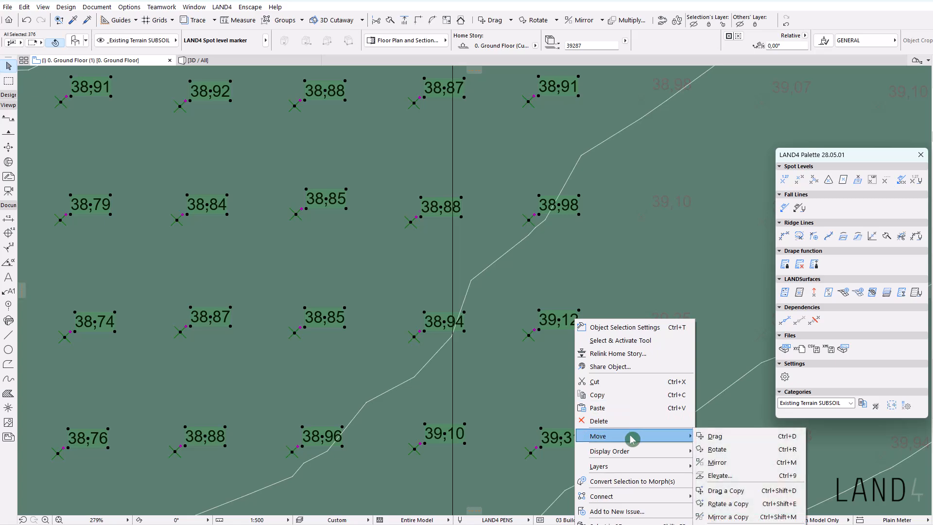
pyautogui.click(721, 477)
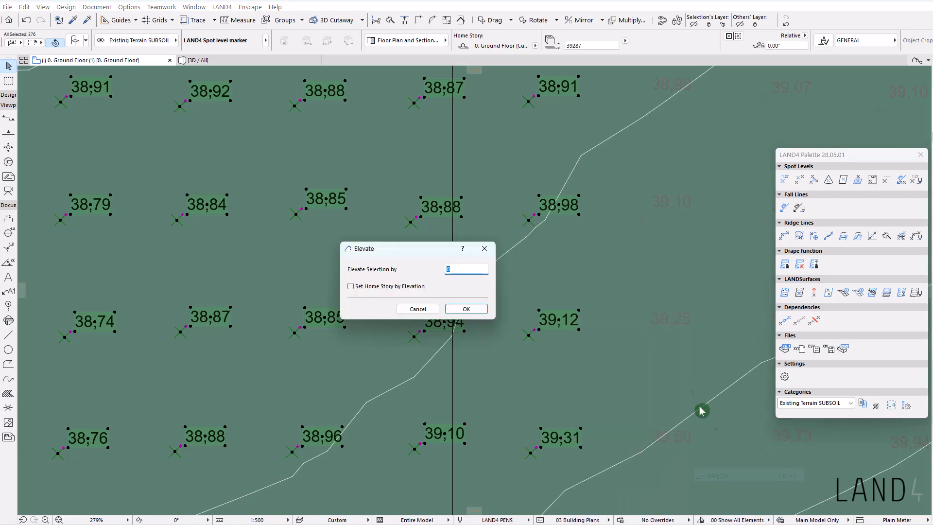
pyautogui.write('-300')
pyautogui.press('Return')
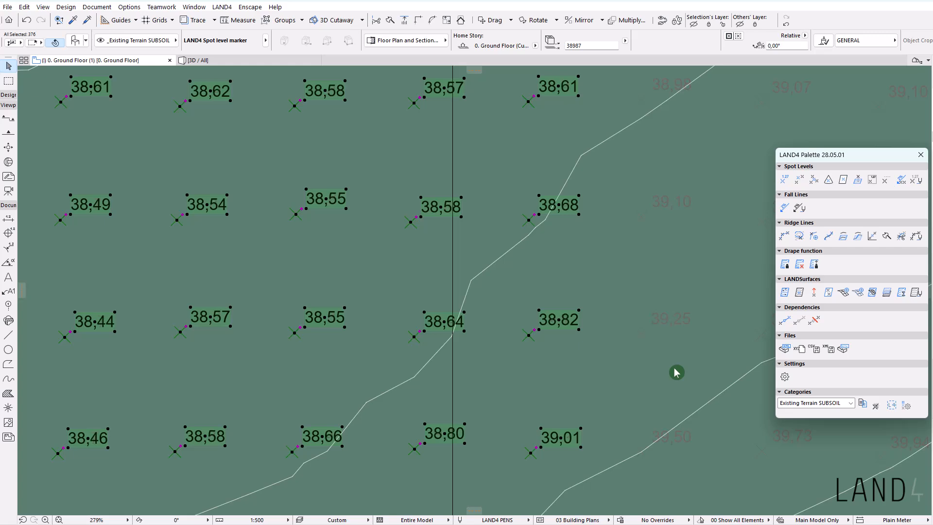
pyautogui.press('Escape')
# - Move the label of the 38,82 subsoil spot level just outside the excavated area's east edge below its marker, exposing the topsoil label
pyautogui.scroll(4, 591, 349)
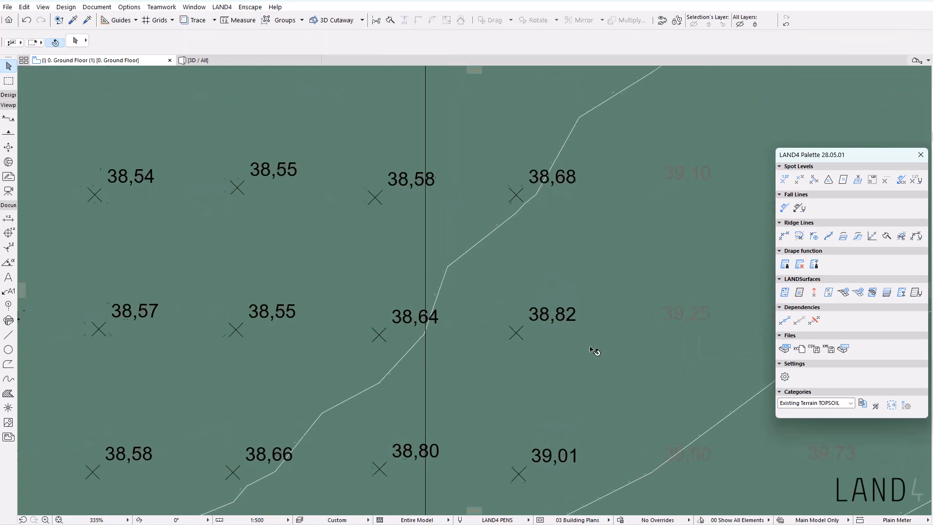
pyautogui.click(475, 313)
pyautogui.moveTo(475, 313); pyautogui.dragTo(476, 406)
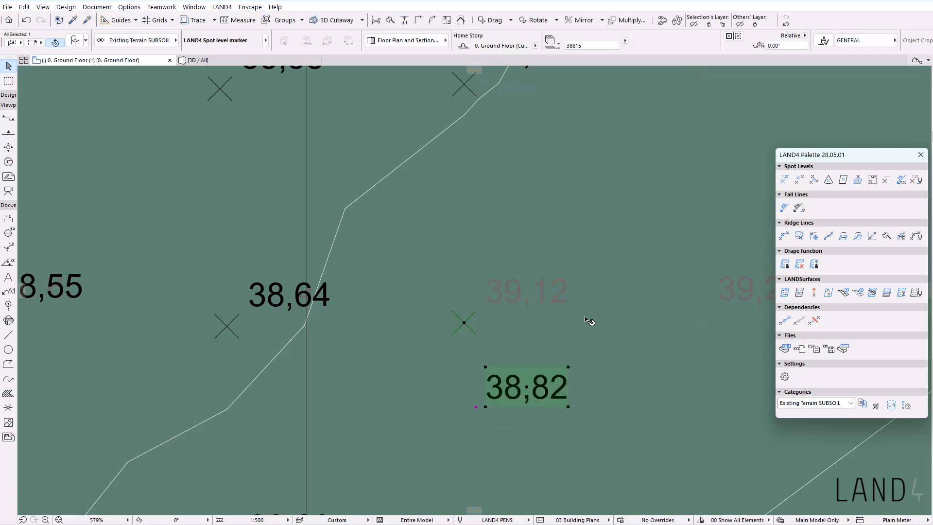
pyautogui.press('Escape')
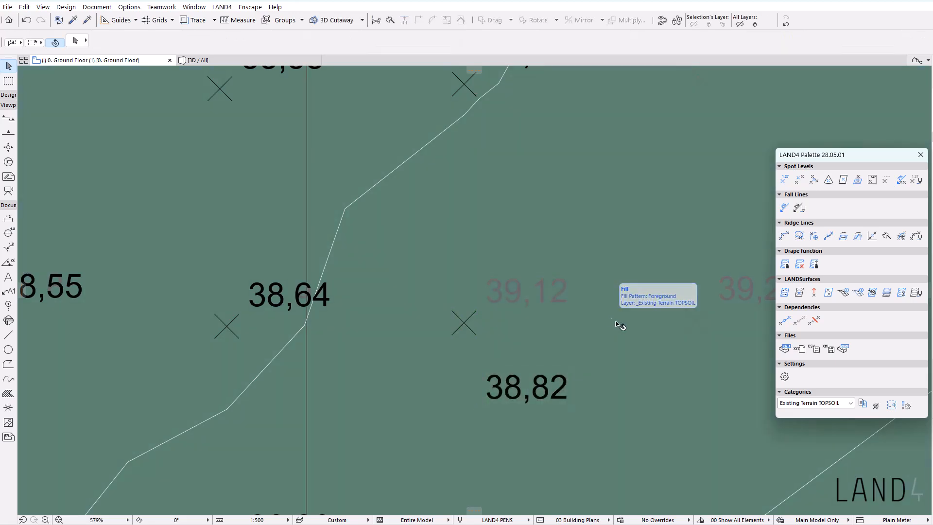
# - Create a LANDSurface named "Existing Terrain SubSoil" in the Existing Terrain SUBSOIL category from the excavated area's outline and its subsoil spot levels
pyautogui.scroll(-6, 537, 344)
pyautogui.scroll(-4, 554, 331)
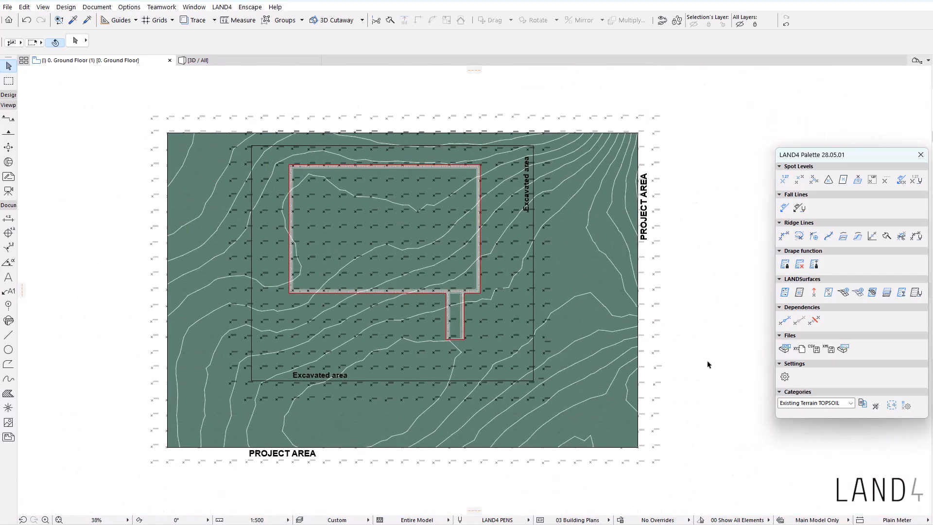
pyautogui.click(850, 403)
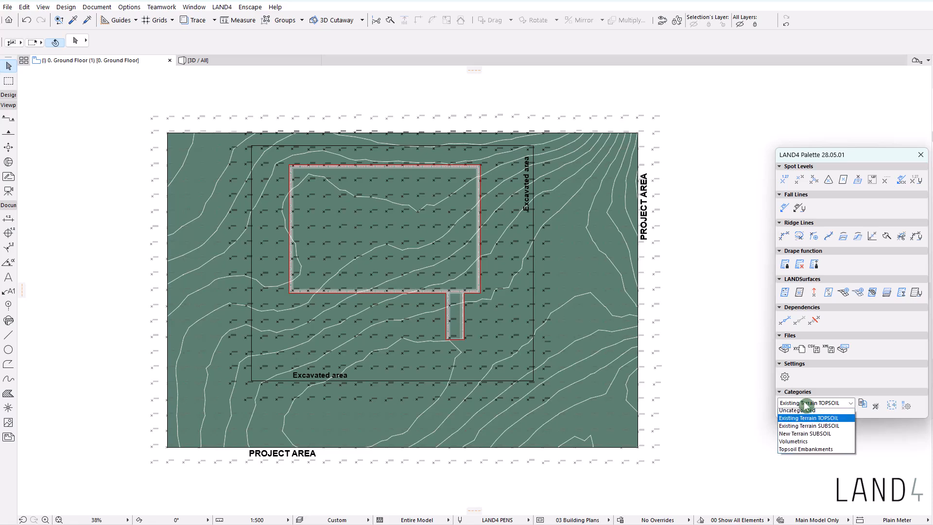
pyautogui.click(818, 432)
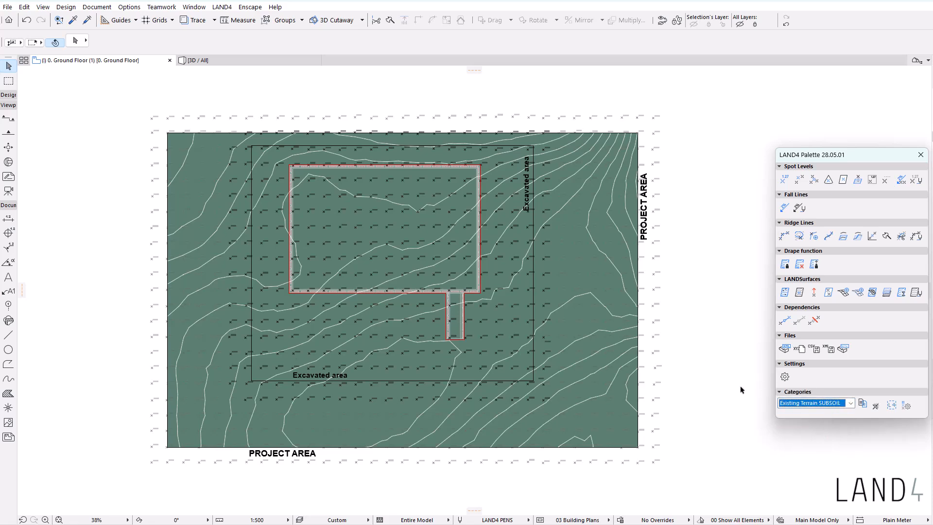
pyautogui.click(784, 292)
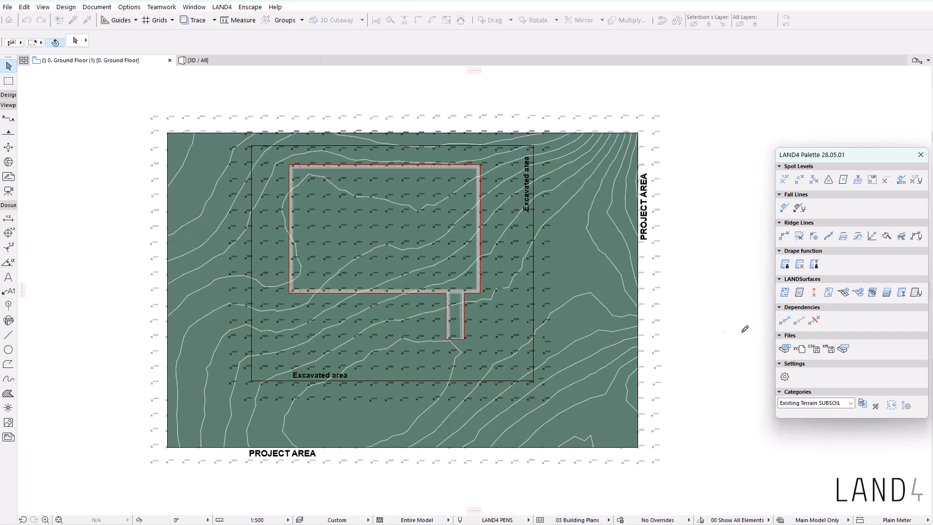
pyautogui.click(534, 357)
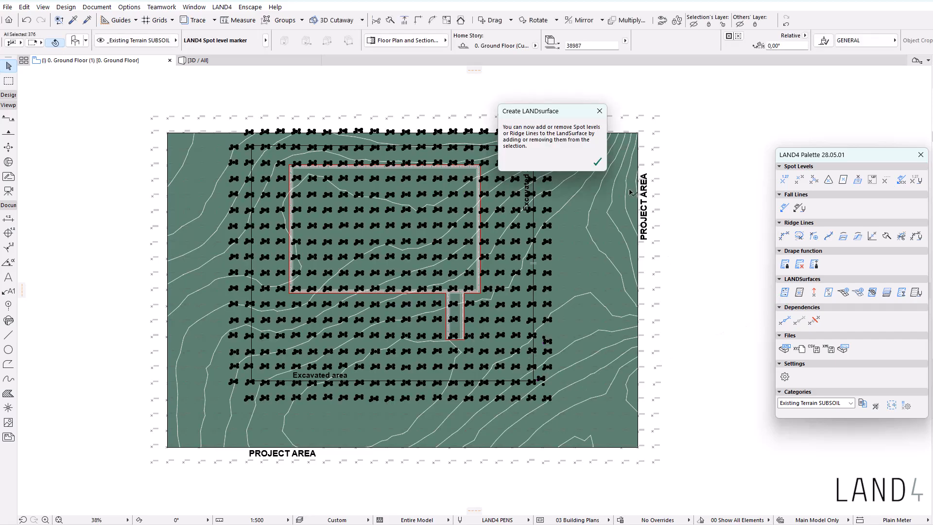
pyautogui.click(598, 165)
pyautogui.write('Existing Terrain SubSoil')
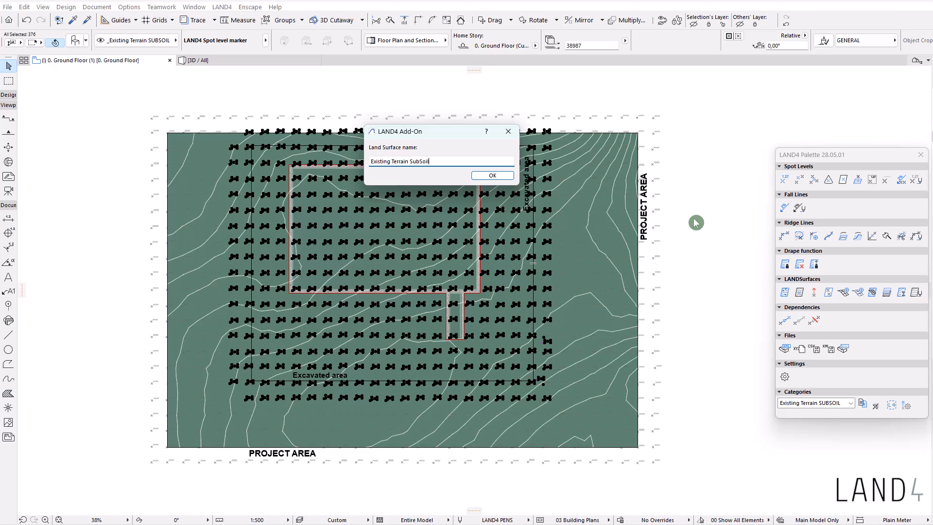
pyautogui.press('Return')
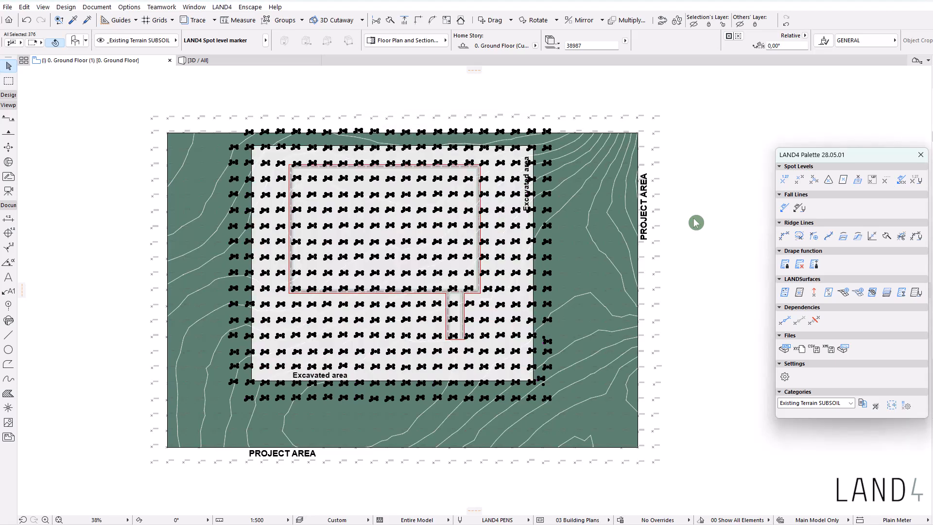
pyautogui.click(696, 223)
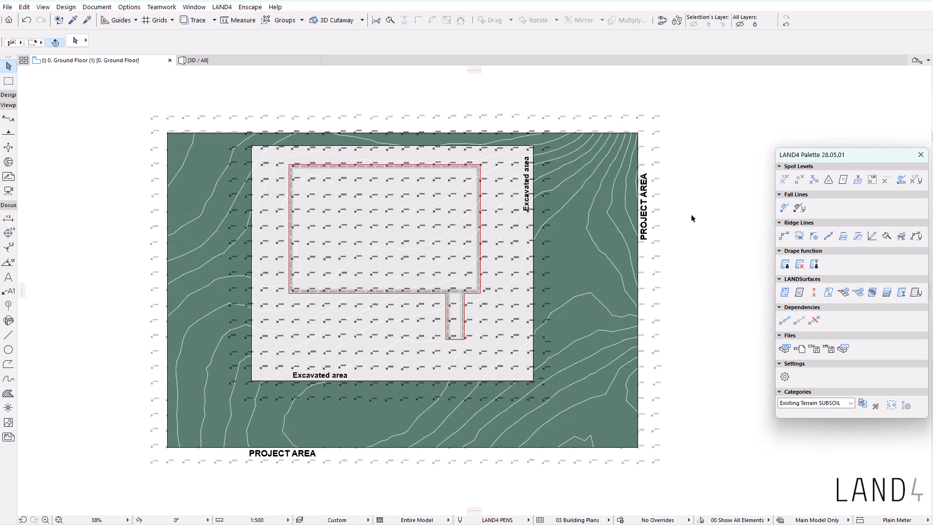
# - Hide the layer of the Existing Terrain TOPSOIL surface in the 3D view, exposing the subsoil surface
pyautogui.click(246, 62)
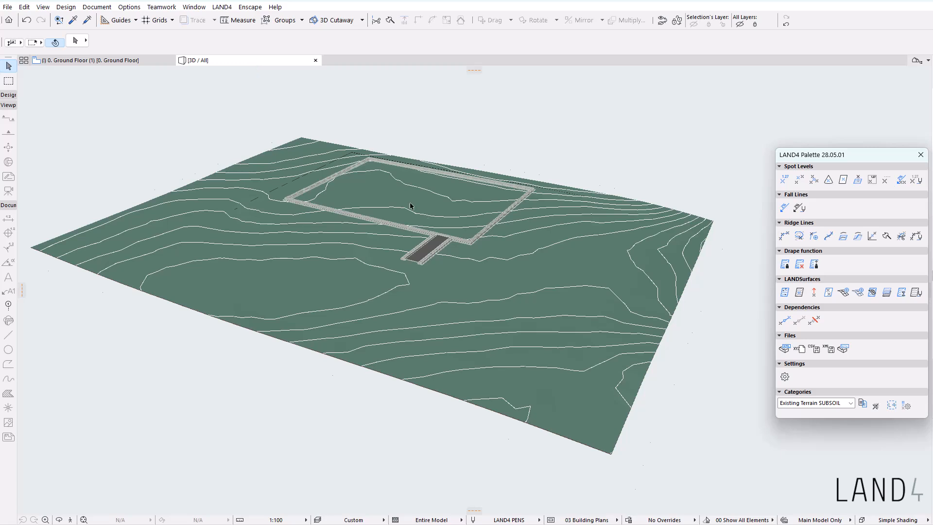
pyautogui.click(448, 280)
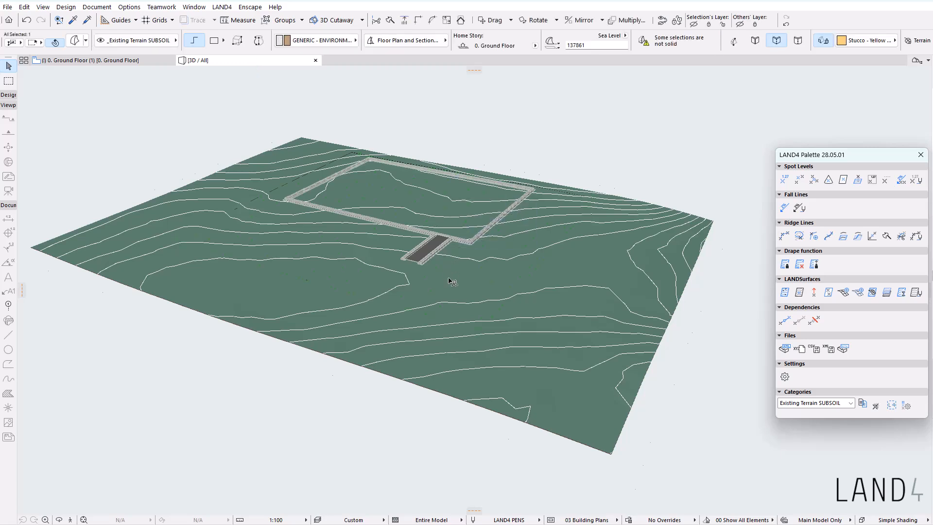
pyautogui.click(566, 283)
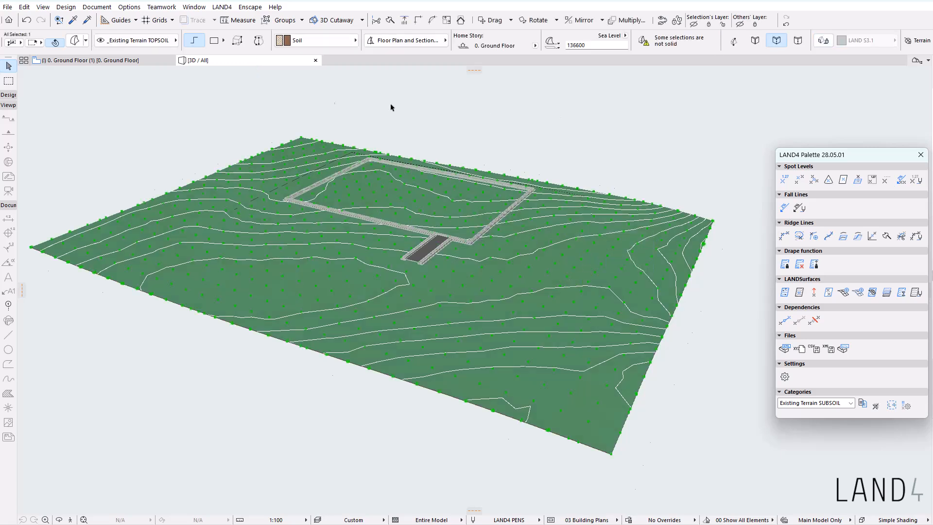
pyautogui.click(693, 25)
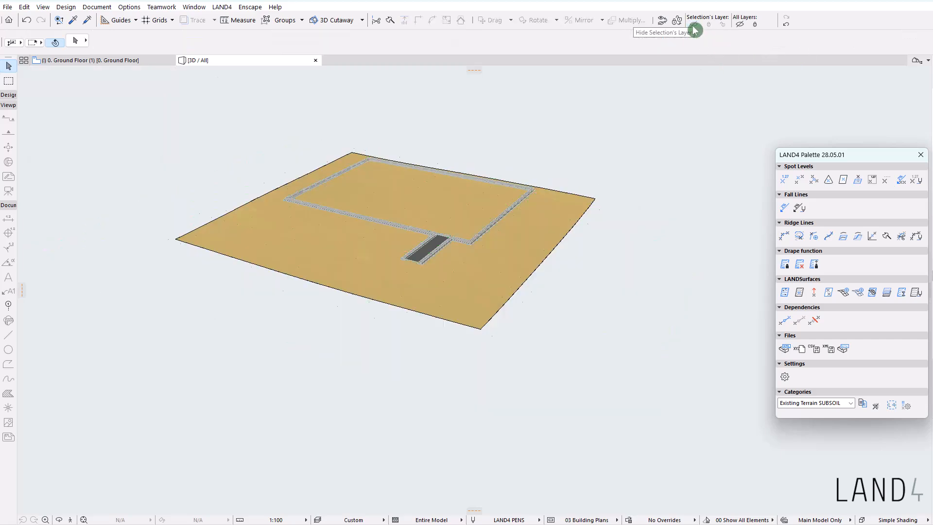
# - Turn on level lines in 2D and 3D for the subsoil LANDSurface, with a height distance of 500
pyautogui.click(491, 266)
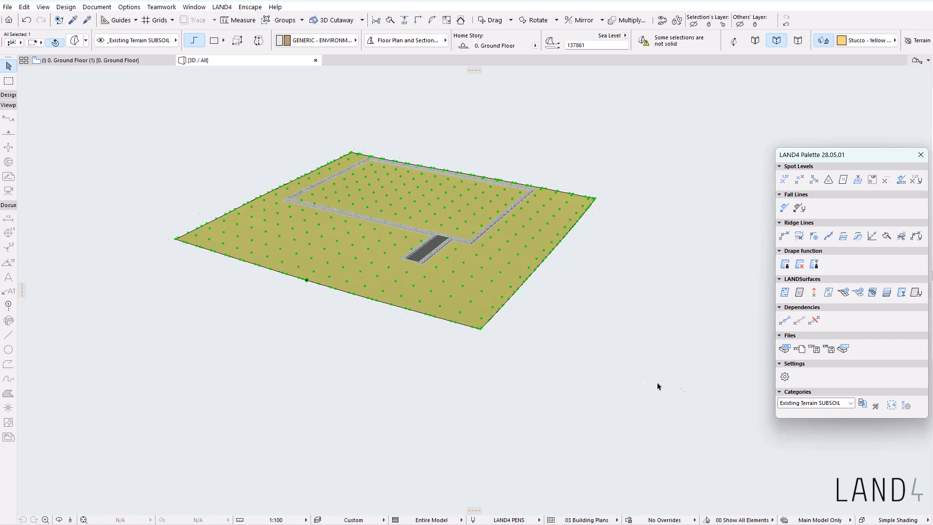
pyautogui.click(920, 296)
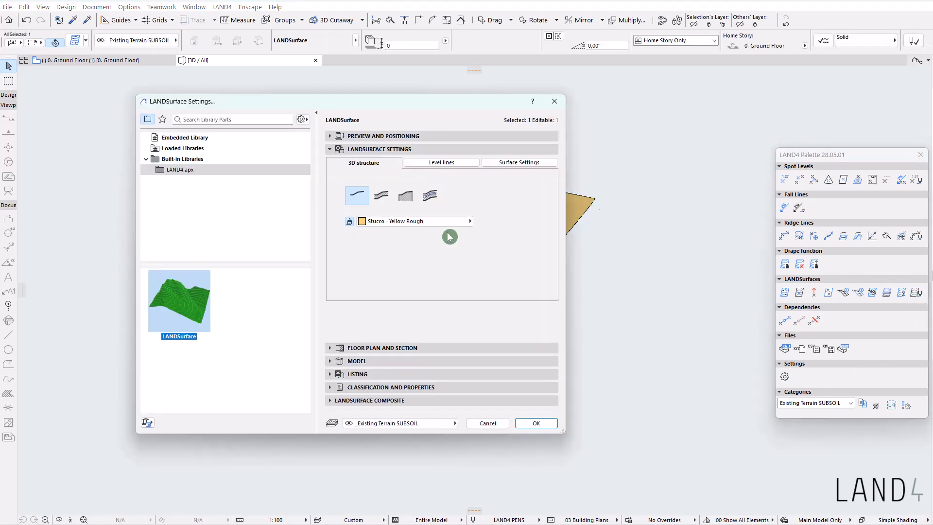
pyautogui.click(455, 163)
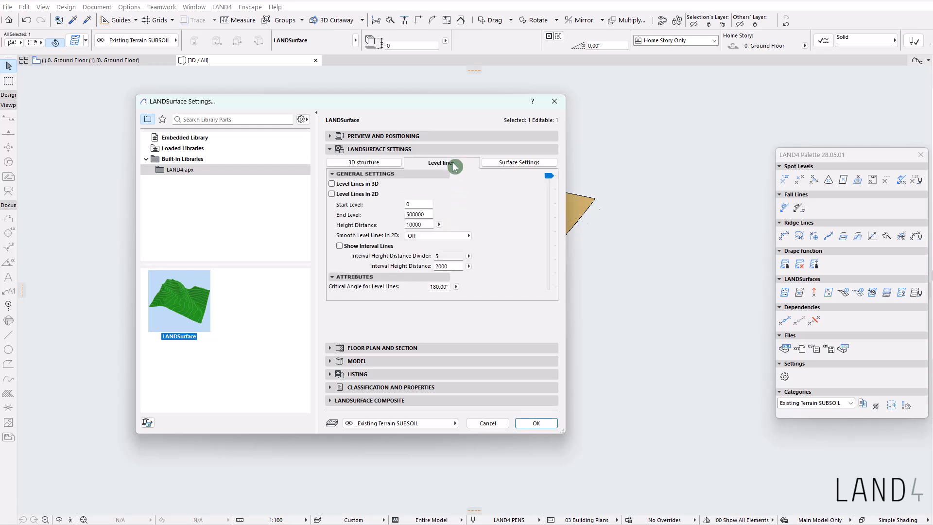
pyautogui.click(371, 193)
pyautogui.moveTo(426, 225); pyautogui.dragTo(346, 223)
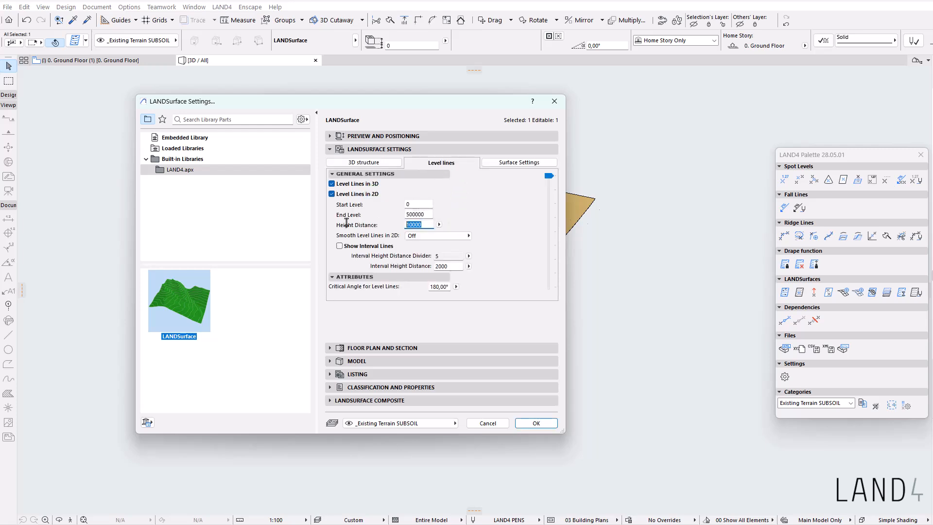
pyautogui.write('500')
# - Set the pen of the subsoil LANDSurface's main level lines to white
pyautogui.moveTo(549, 177); pyautogui.dragTo(554, 287)
pyautogui.click(351, 288)
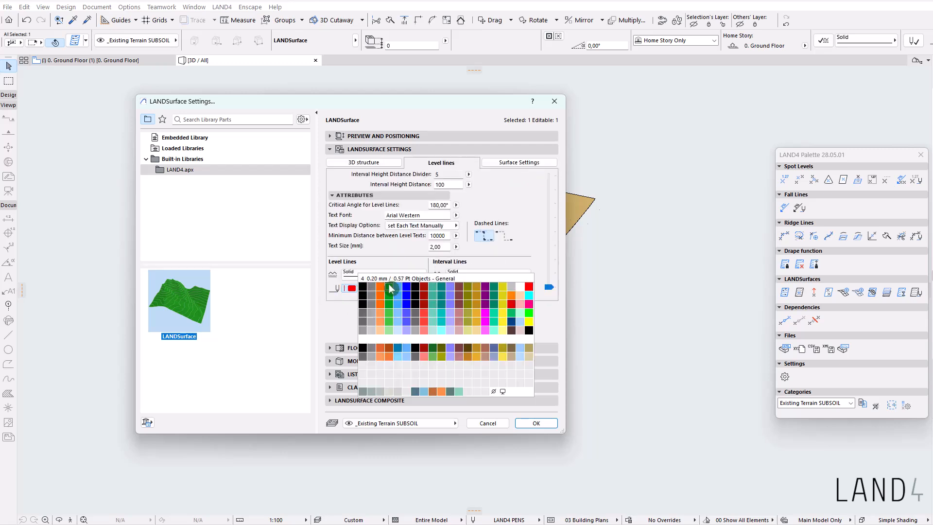
pyautogui.click(526, 292)
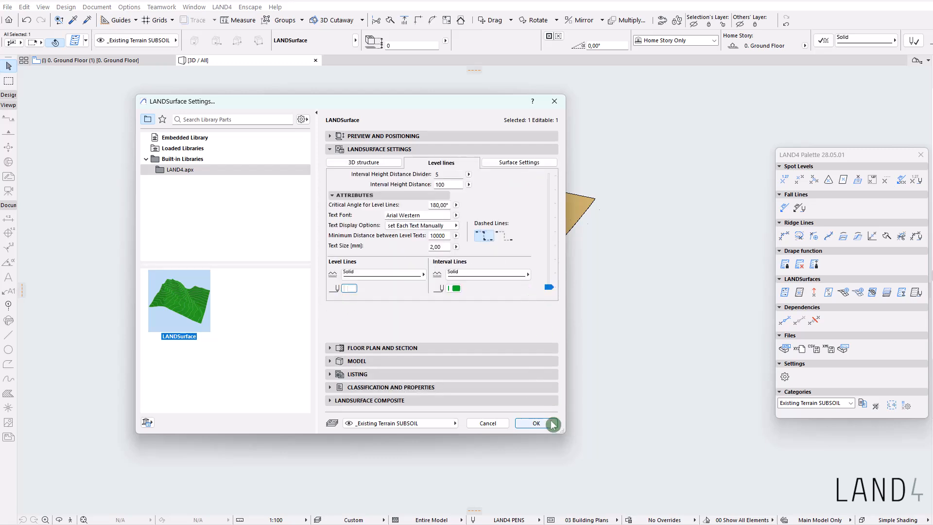
# - Assign the LAND H1.1 surface material to the subsoil LANDSurface and apply the settings
pyautogui.click(377, 164)
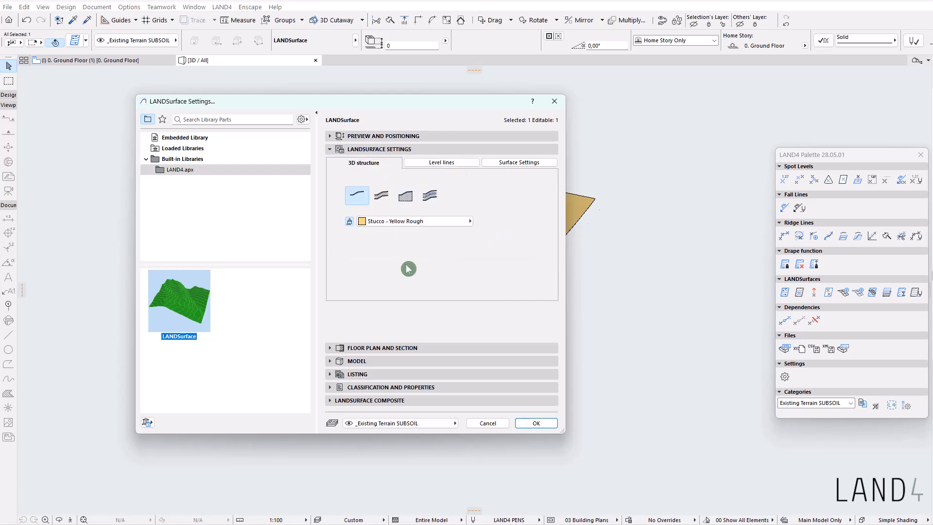
pyautogui.click(395, 223)
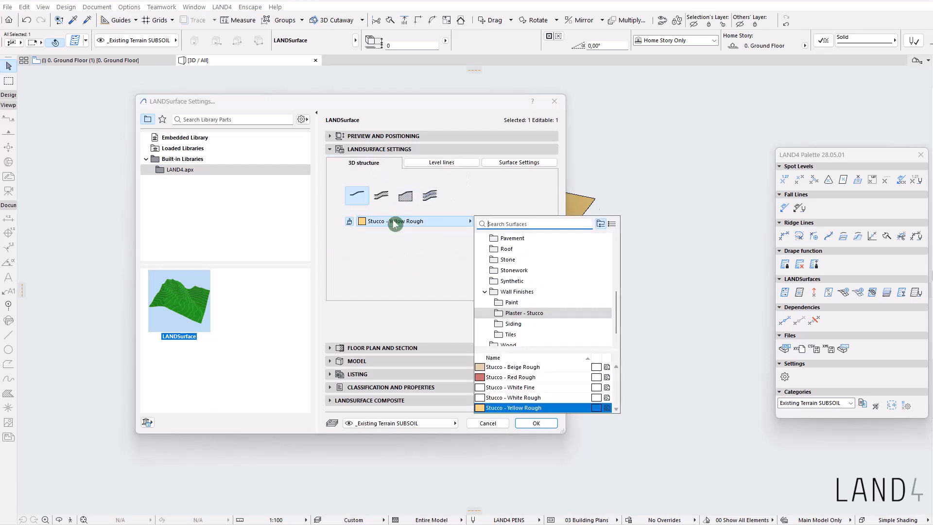
pyautogui.click(484, 291)
pyautogui.click(519, 238)
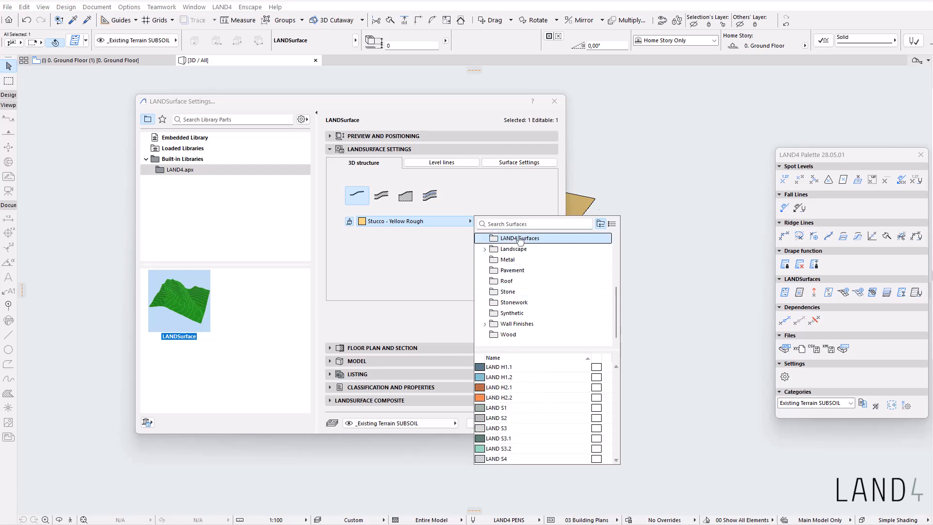
pyautogui.click(519, 367)
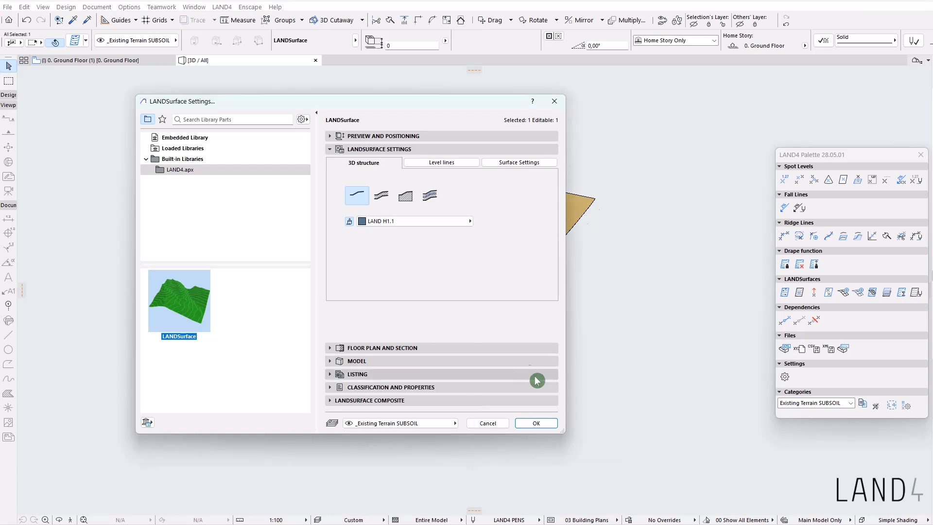
pyautogui.click(541, 422)
pyautogui.click(558, 423)
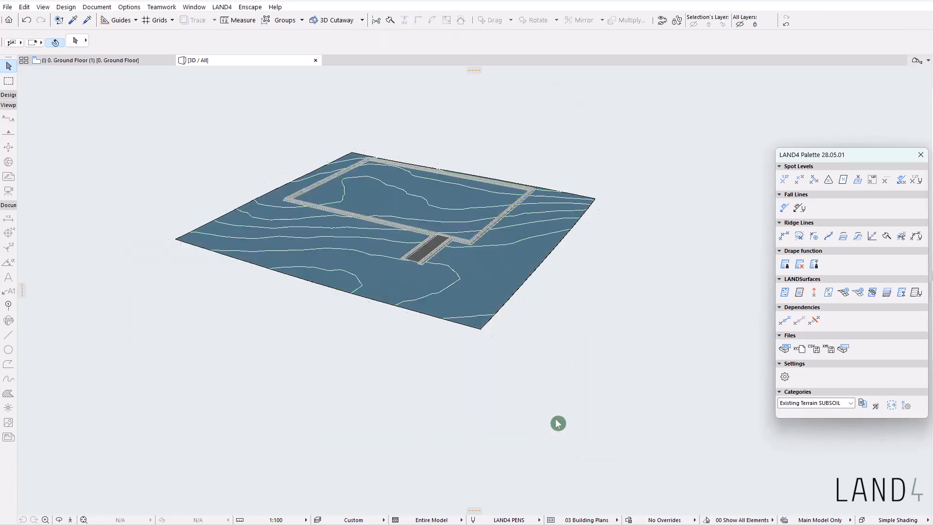
# - Change the foreground pen of the excavated area's subsoil fill to dark blue on the Ground Floor plan
pyautogui.click(133, 64)
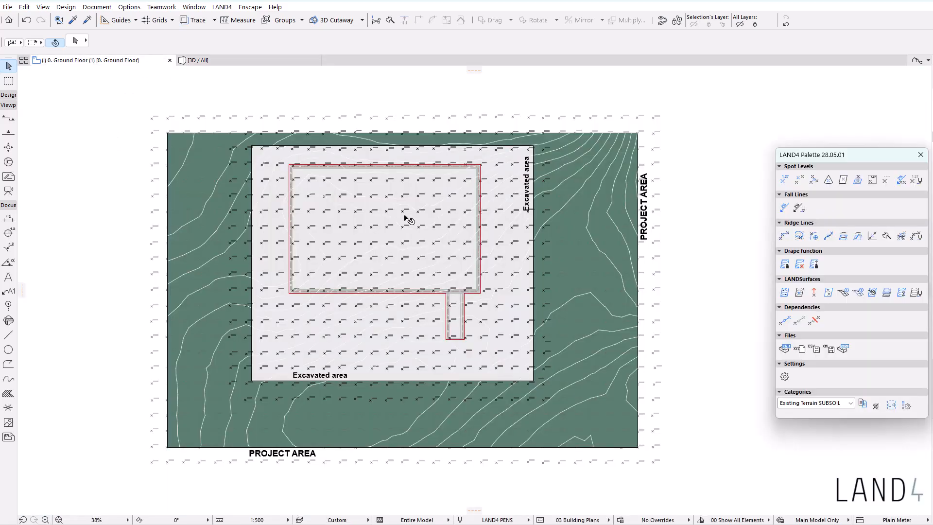
pyautogui.click(419, 208)
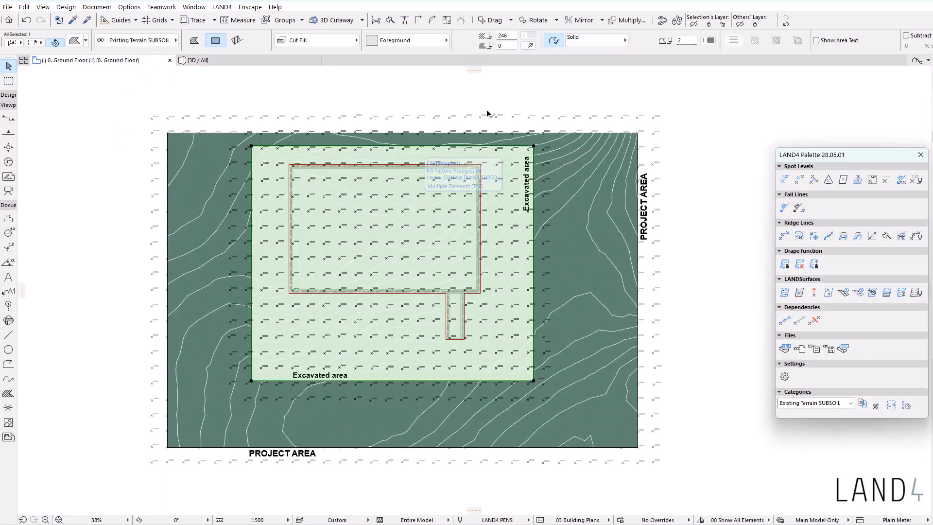
pyautogui.click(530, 42)
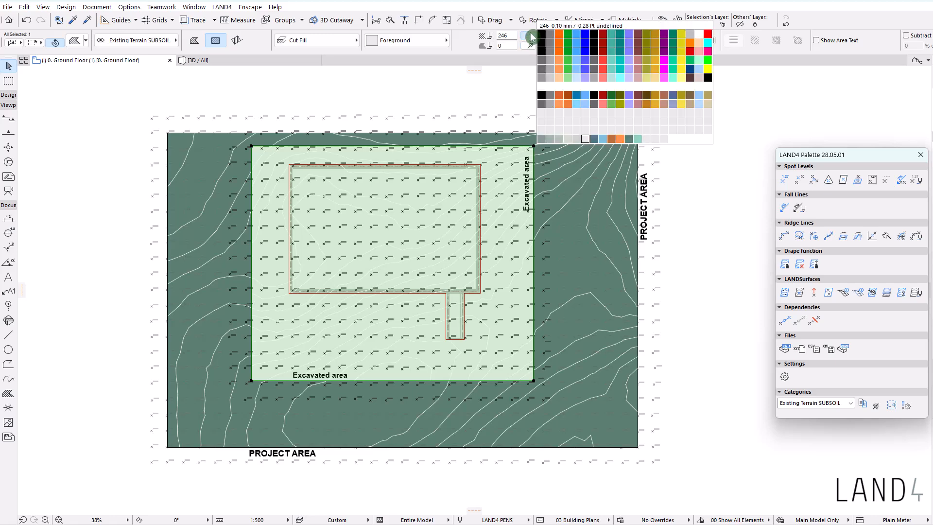
pyautogui.click(594, 139)
pyautogui.click(663, 229)
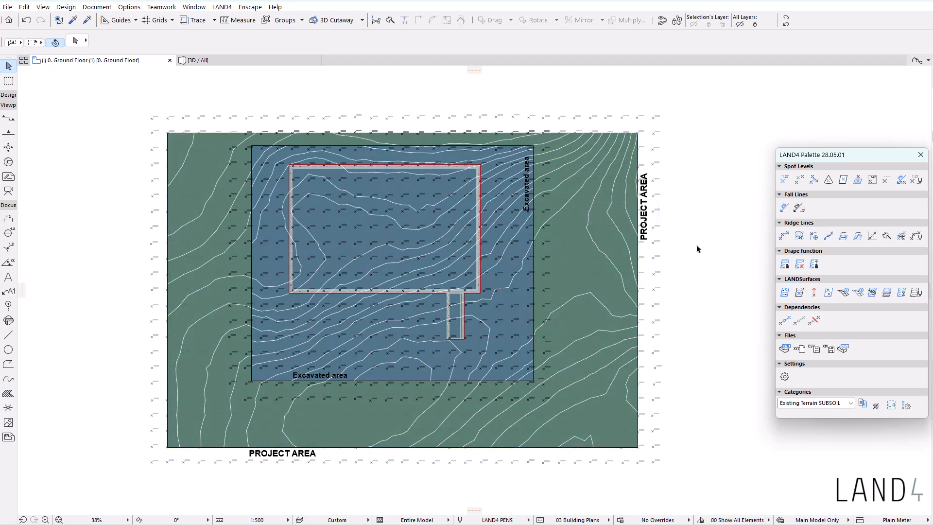
# - Cut the excavated area's outline out of the topsoil surface's fill as a hole and clear the selection
pyautogui.click(608, 253)
pyautogui.click(6, 395)
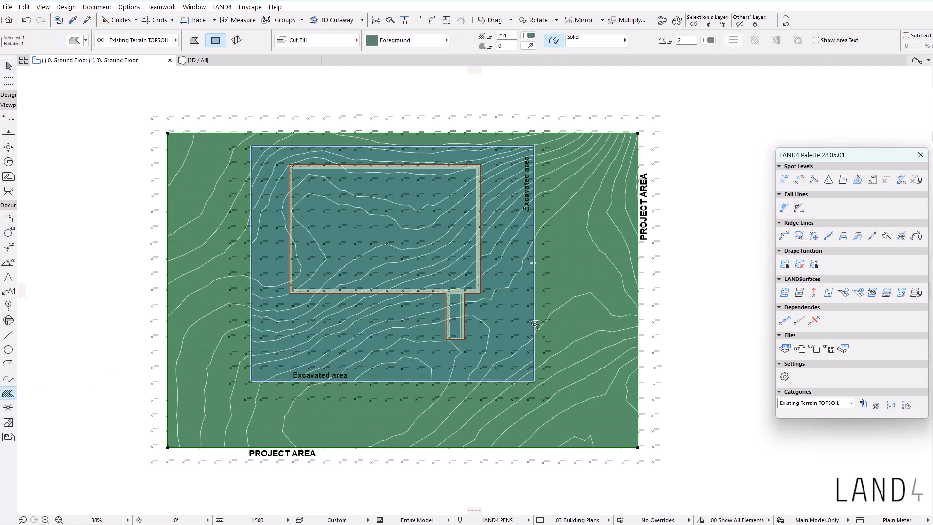
pyautogui.press('Escape')
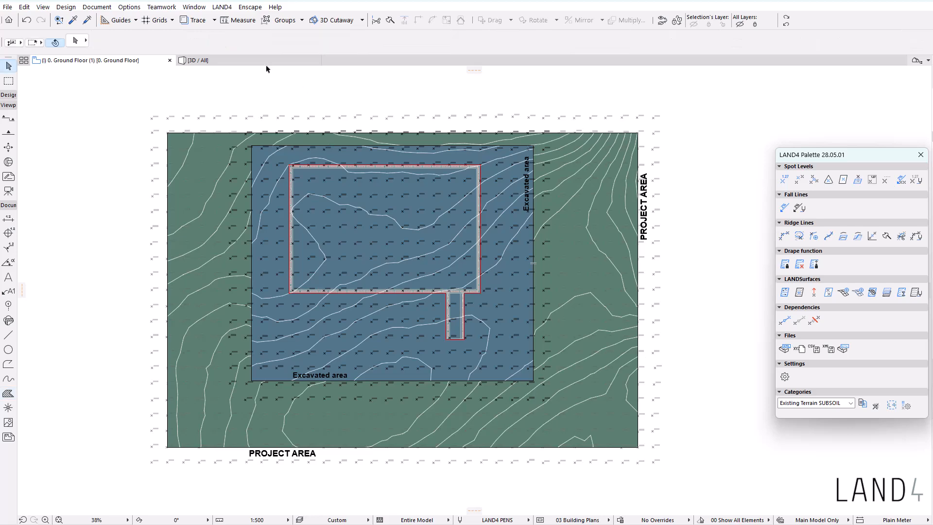
# - Examine in 3D the height difference between the topsoil opening's edge and the subsoil surface at the excavated area's corner
pyautogui.click(267, 62)
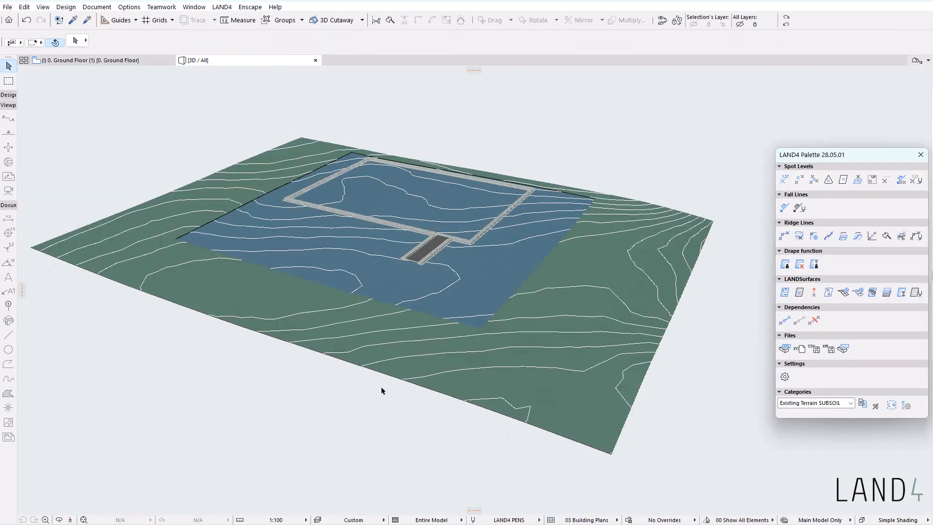
pyautogui.click(59, 519)
pyautogui.moveTo(312, 275); pyautogui.dragTo(555, 297)
pyautogui.scroll(8, 555, 298)
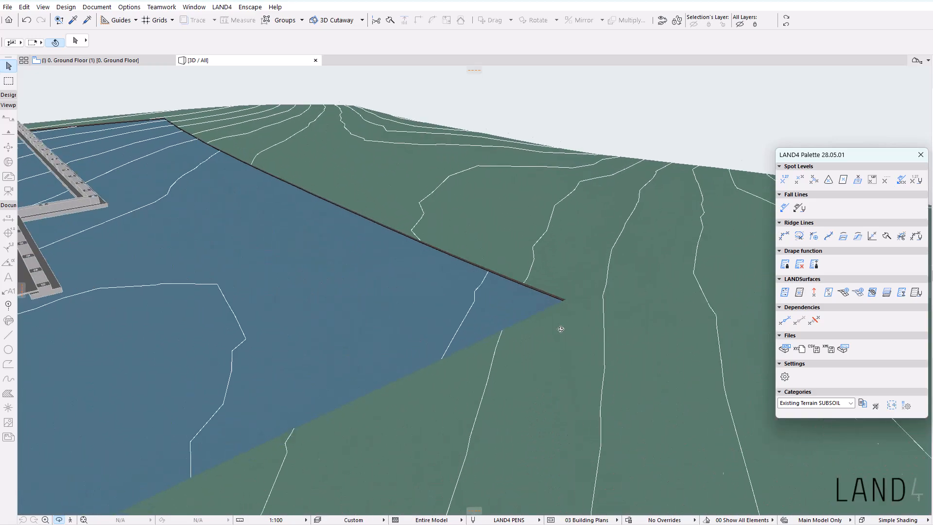
pyautogui.moveTo(460, 321); pyautogui.dragTo(275, 284)
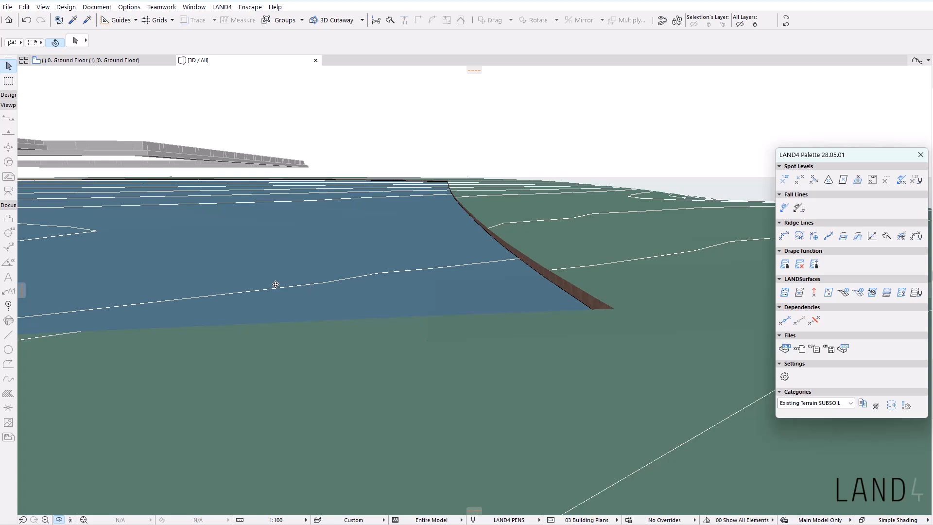
pyautogui.moveTo(276, 284); pyautogui.dragTo(486, 321)
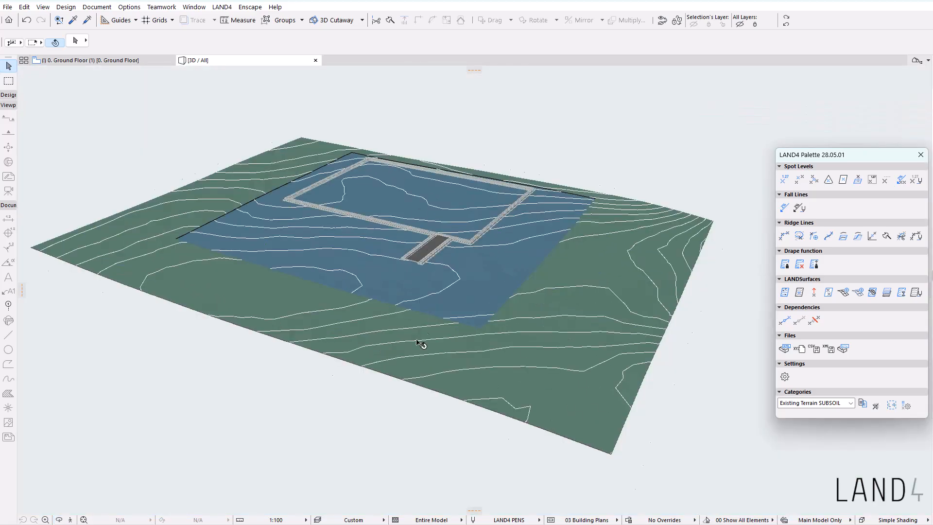